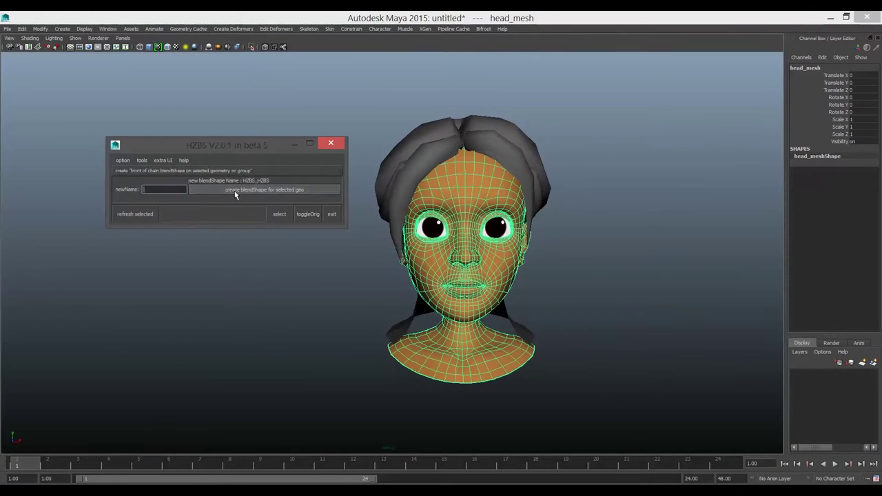
Create an HZBS blendShape on head_mesh, try a second plugin window, and move the window aside.
click(241, 250)
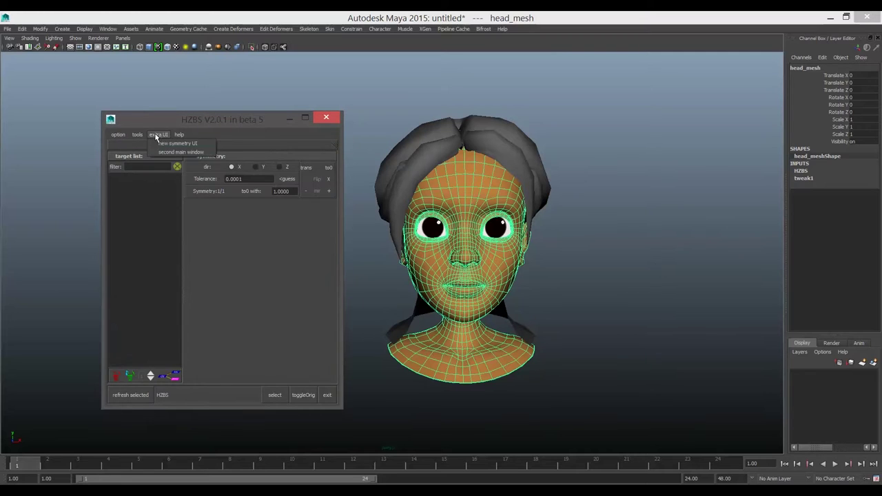
click(175, 153)
click(158, 135)
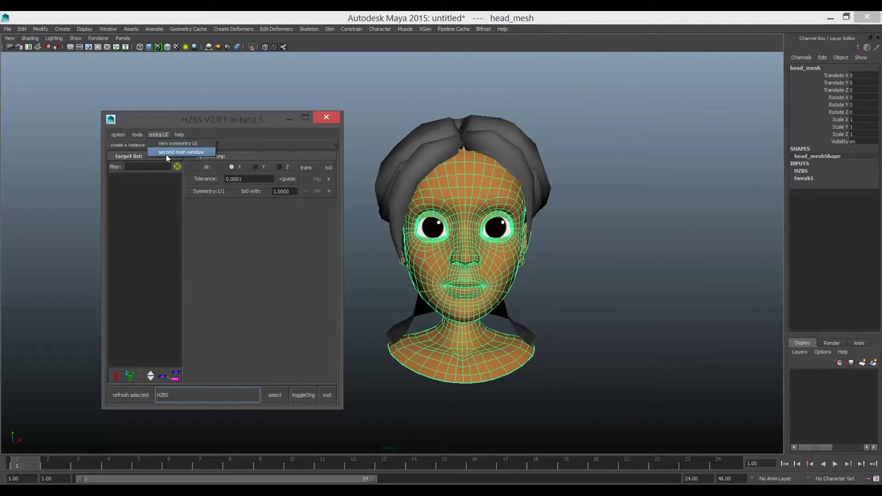
click(175, 152)
click(668, 225)
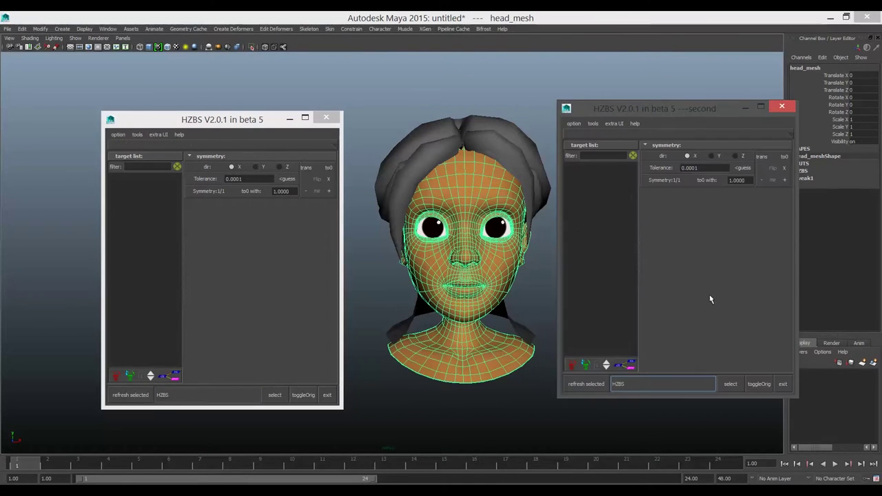
drag(199, 118, 164, 87)
click(104, 103)
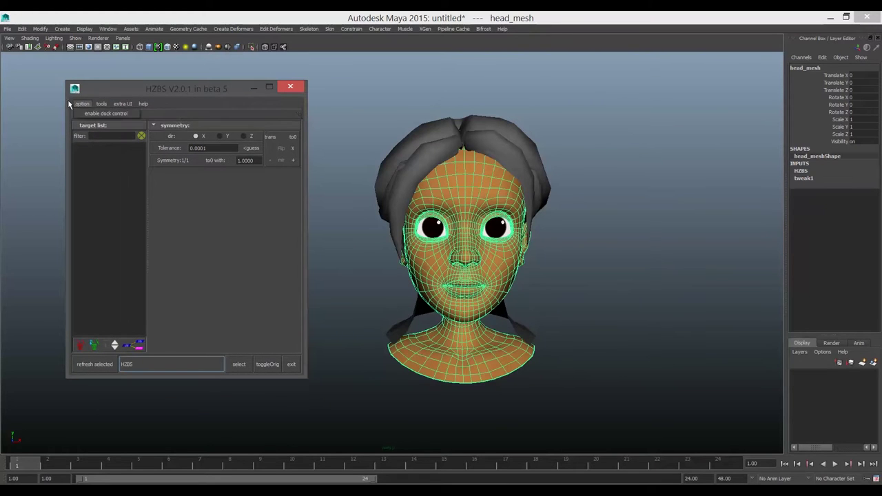
Load the facial targets such as Aa, Ee and M_m_smile from a target file's preview list.
right_click(115, 188)
click(161, 186)
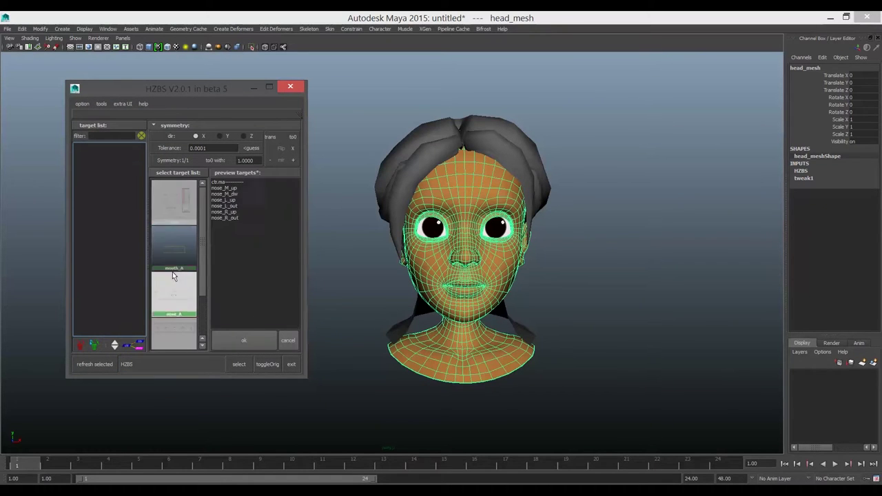
right_click(250, 219)
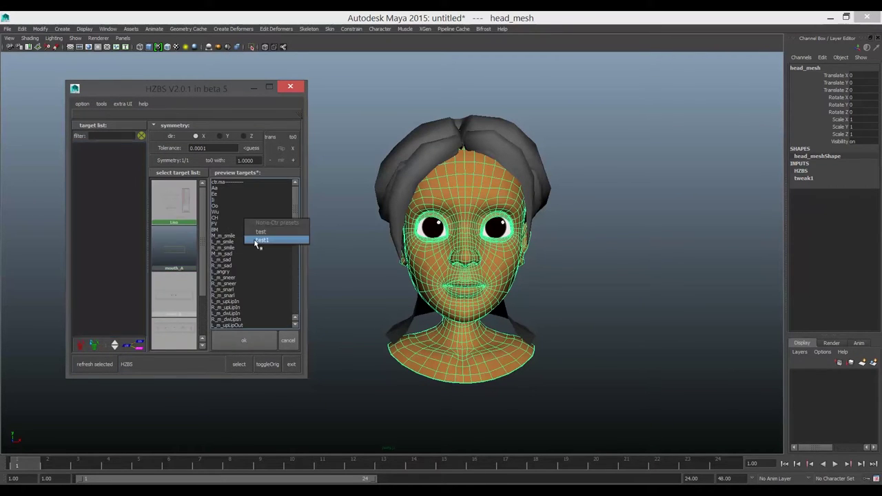
click(173, 209)
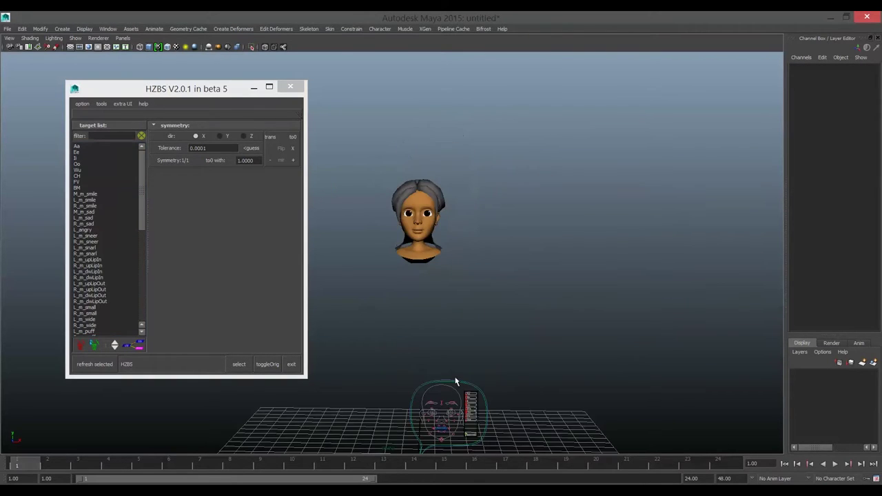
Raise the facial control rig above the head and frame both in view.
click(455, 381)
drag(455, 381, 456, 317)
scroll(491, 317, up, 3)
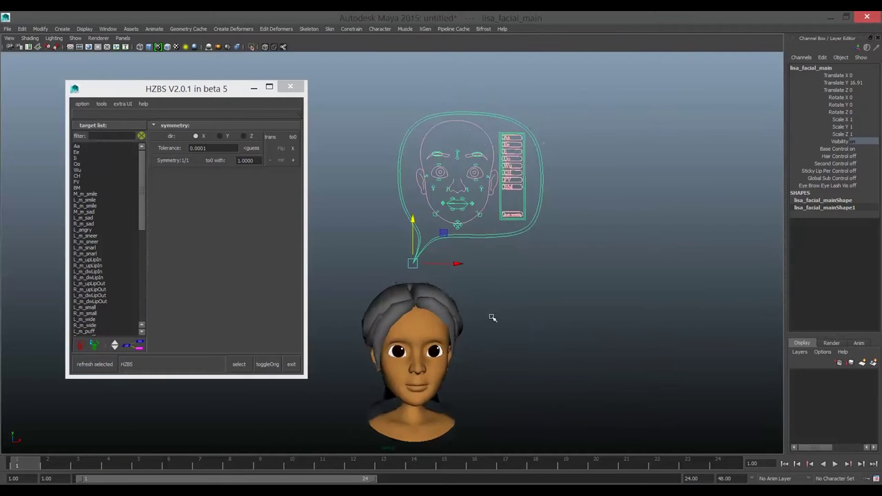
alt+middle_drag(492, 317, 489, 281)
scroll(518, 294, up, 1)
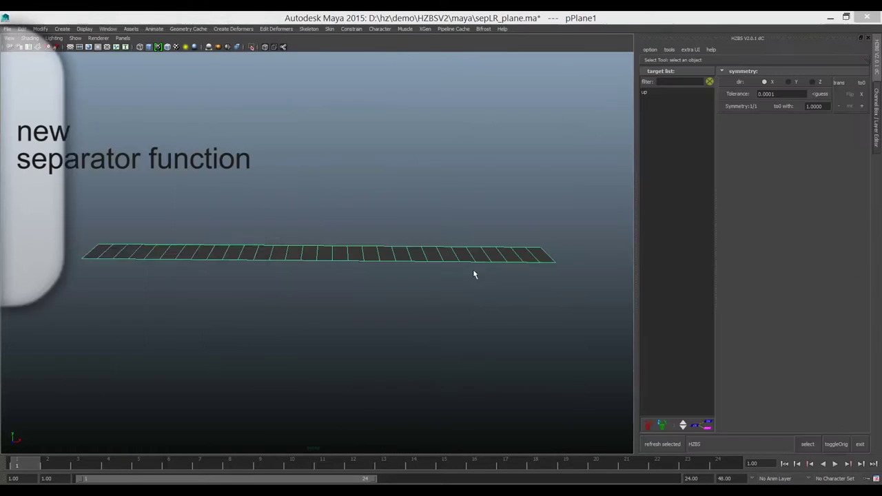
Set the up target to weight 1.000 and separate it left-right with a flipped sin falloff.
drag(769, 145, 699, 142)
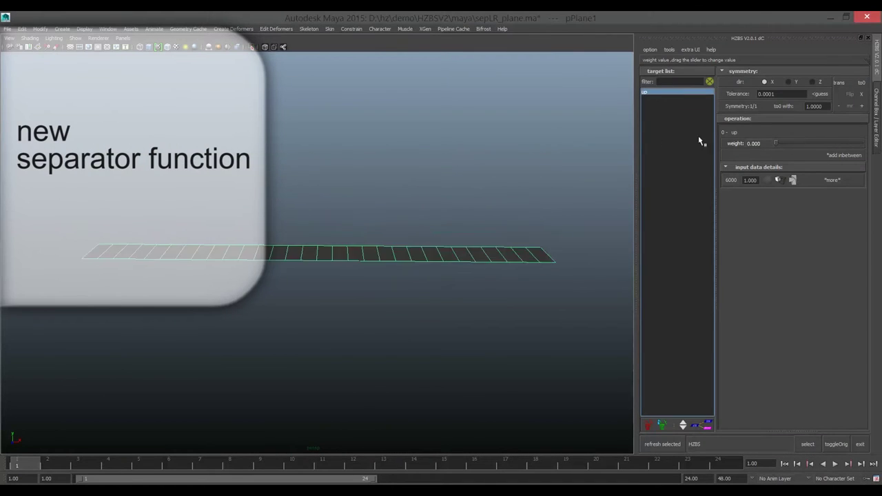
click(830, 180)
click(830, 199)
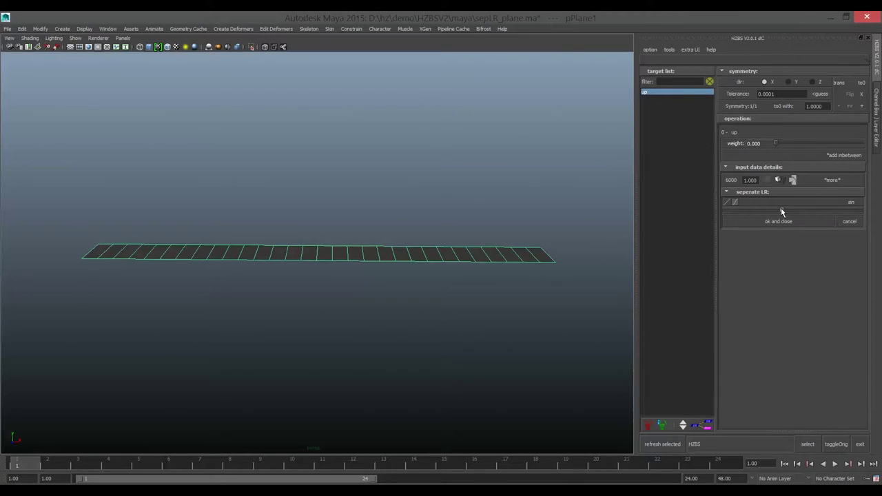
drag(788, 145, 879, 142)
mouse_move(766, 214)
mouse_down()
mouse_move(850, 202)
mouse_move(727, 204)
mouse_move(854, 210)
mouse_up()
click(735, 207)
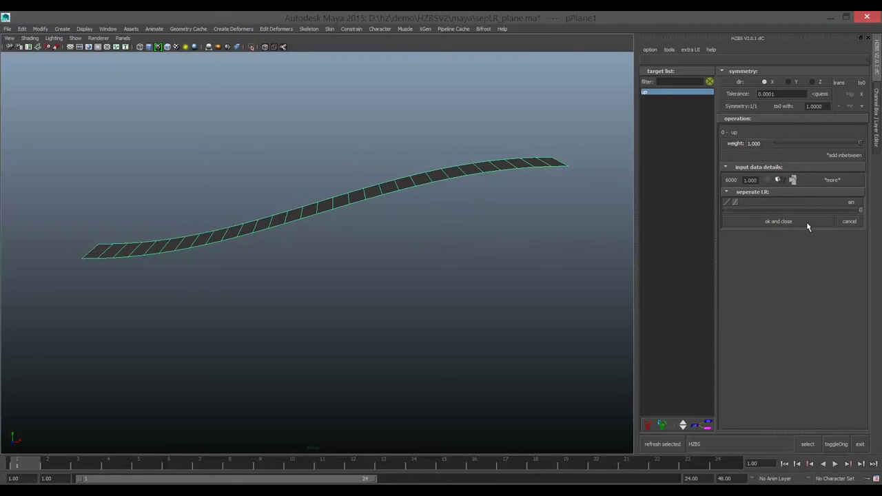
click(810, 160)
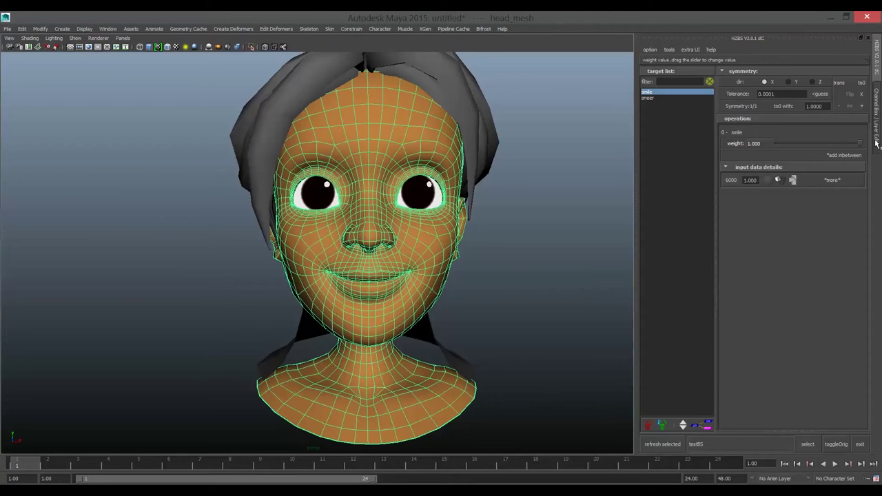
Split the smile target into a one-sided left/right version.
scroll(508, 252, up, 3)
click(508, 252)
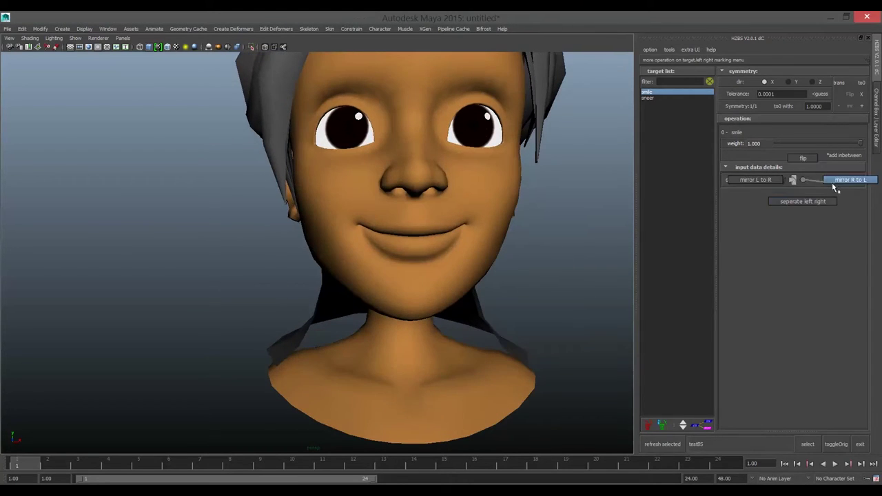
click(803, 201)
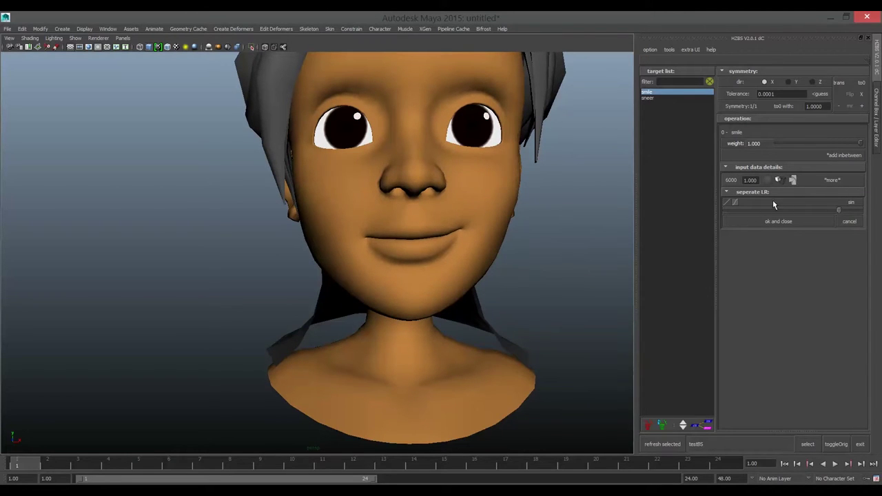
click(780, 221)
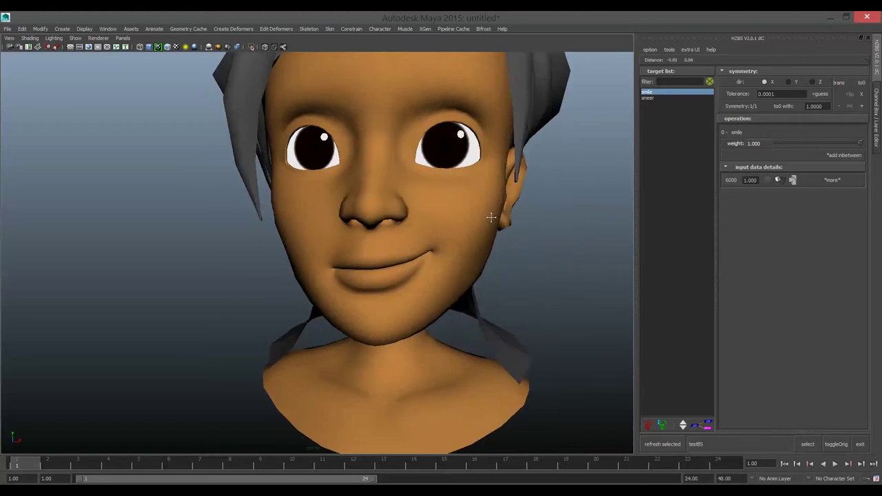
Create a new R_smile target and raise its weight to 1 to test it.
right_drag(665, 133, 660, 180)
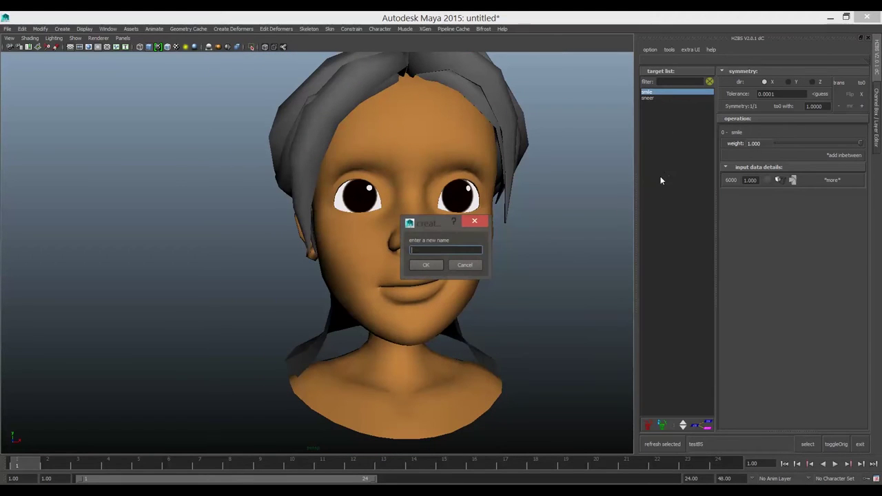
text(R_smile)
click(426, 265)
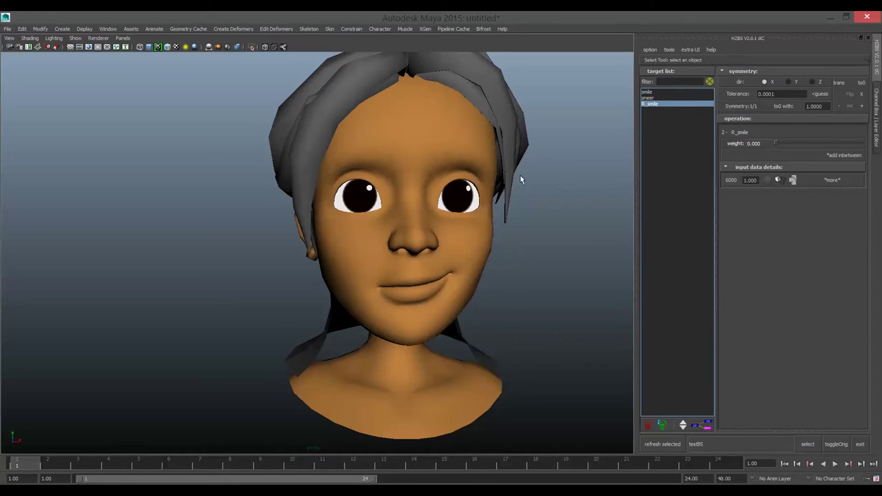
drag(797, 142, 861, 143)
alt+drag(508, 226, 490, 210)
alt+right_drag(490, 210, 550, 229)
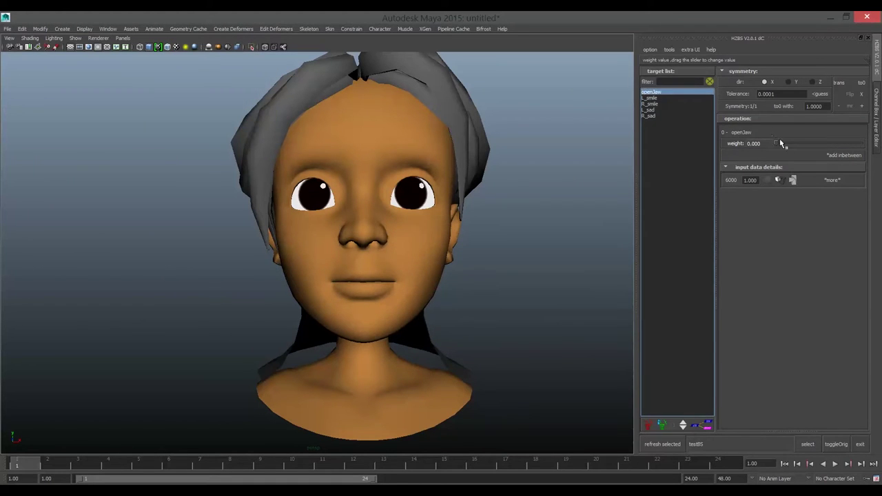
Set openJaw to 1 with L_smile selected and start a corrective for the pair.
drag(781, 142, 861, 143)
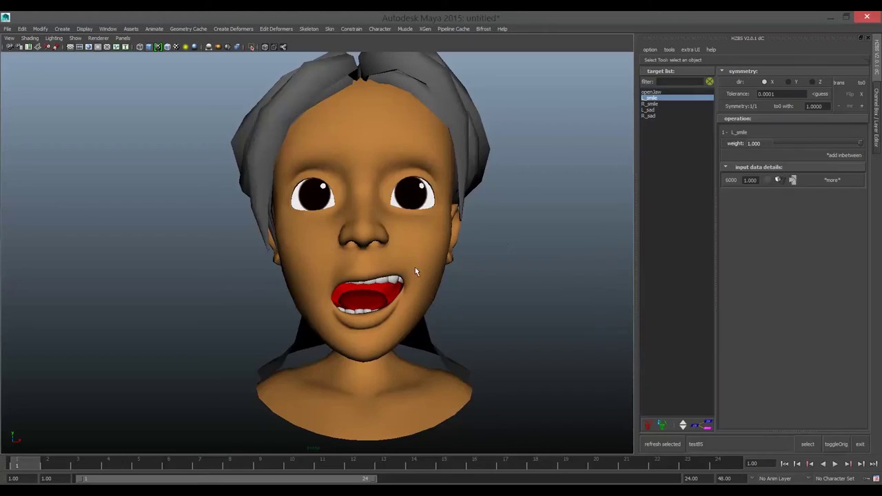
click(414, 272)
ctrl+click(652, 92)
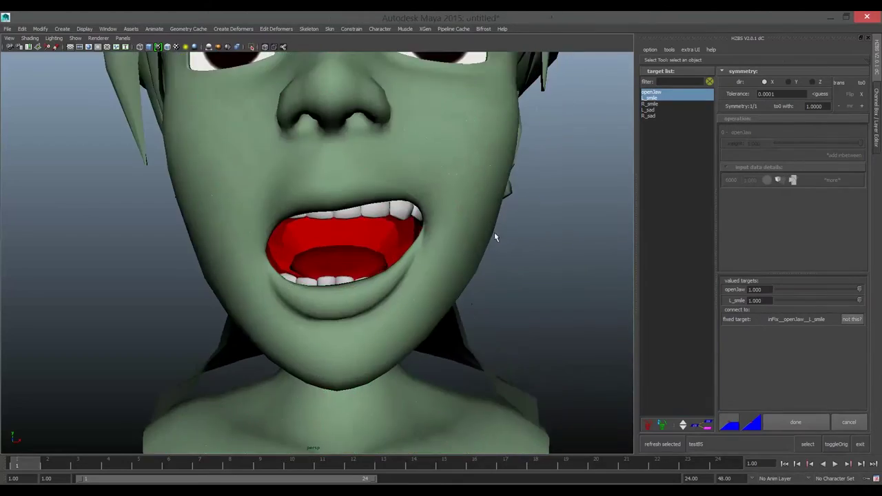
Move and rotate soft-selected faces around the mouth corner to reshape it.
scroll(494, 237, up, 5)
click(443, 181)
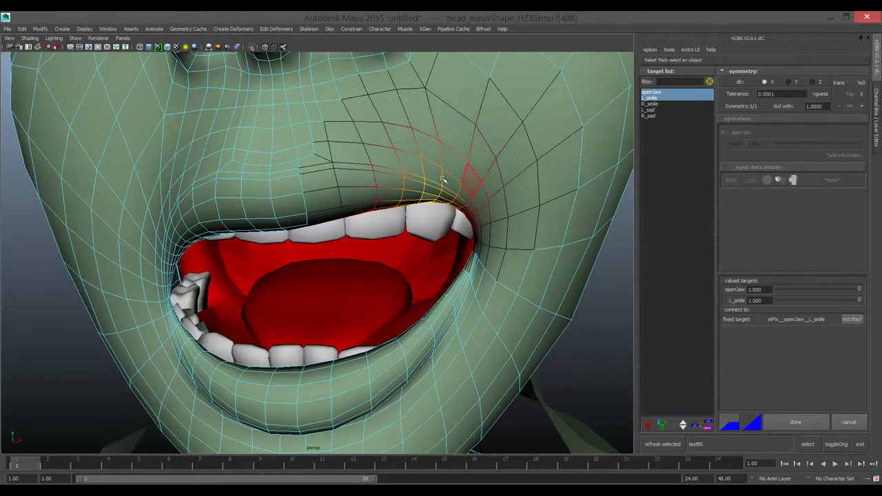
key(w)
drag(358, 214, 404, 226)
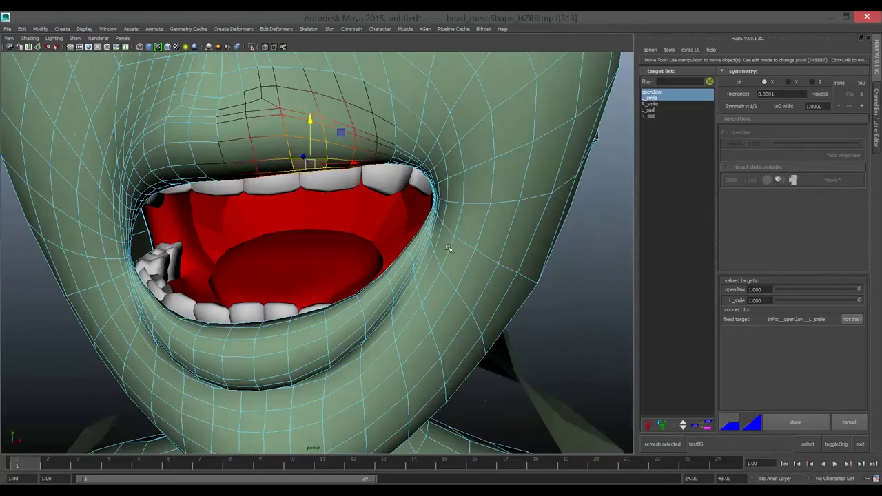
click(434, 198)
scroll(434, 199, up, 5)
scroll(482, 262, up, 3)
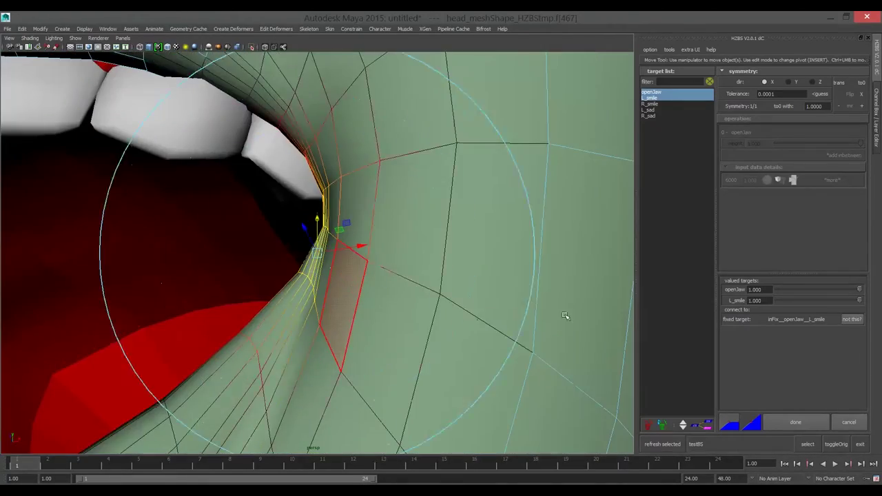
scroll(565, 315, down, 5)
key(e)
scroll(441, 298, up, 1)
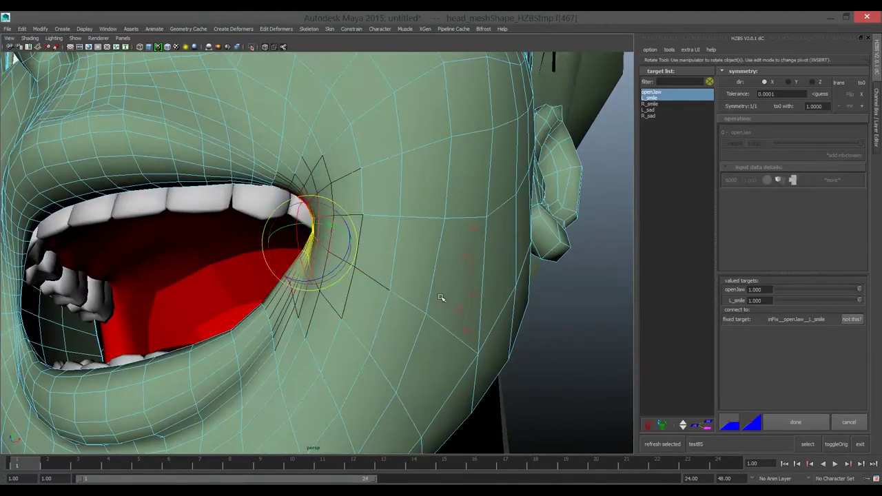
mouse_move(441, 298)
alt+mouse_down()
mouse_move(374, 314)
mouse_move(430, 319)
mouse_move(386, 324)
mouse_move(414, 303)
mouse_move(386, 272)
alt+mouse_up()
key(w)
click(374, 345)
Refine the mouth-corner vertex and create the inFix_openJaw_L_smile corrective target.
key(F8)
scroll(379, 331, down, 3)
scroll(386, 272, up, 5)
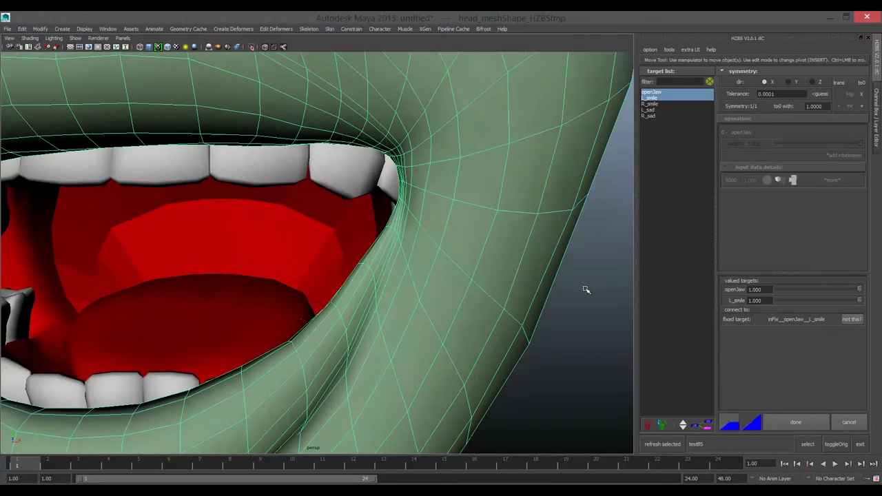
key(F9)
click(401, 167)
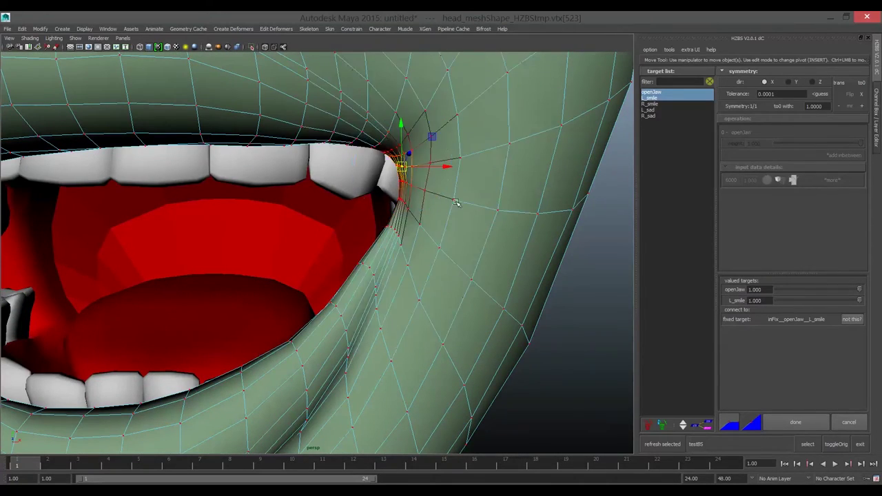
alt+drag(455, 202, 441, 198)
key(F8)
scroll(506, 266, down, 4)
alt+drag(505, 266, 385, 246)
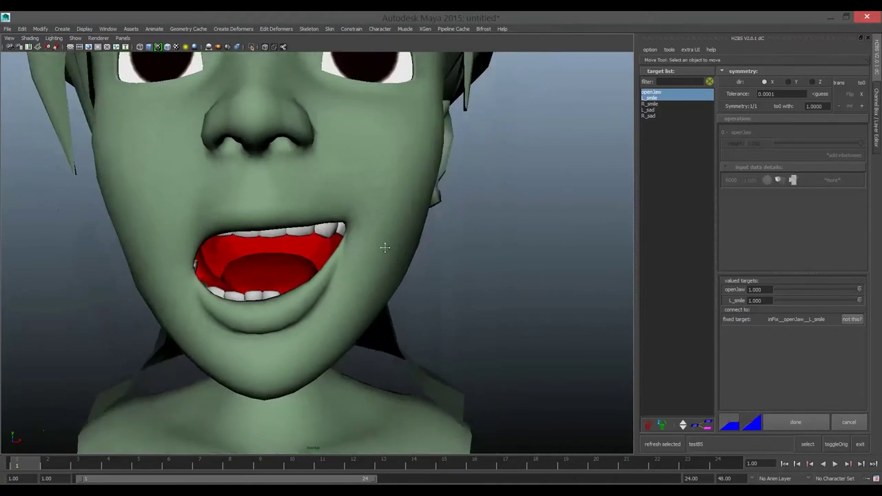
scroll(451, 263, up, 1)
click(790, 422)
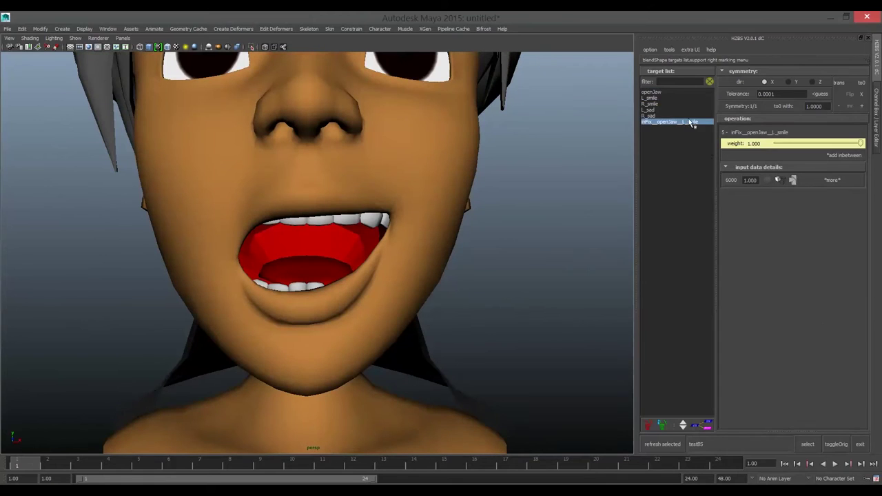
Test the fix and L_smile weights, then dial R_smile to 1 with the jaw open.
mouse_move(861, 145)
mouse_down()
mouse_move(744, 146)
mouse_move(879, 145)
mouse_up()
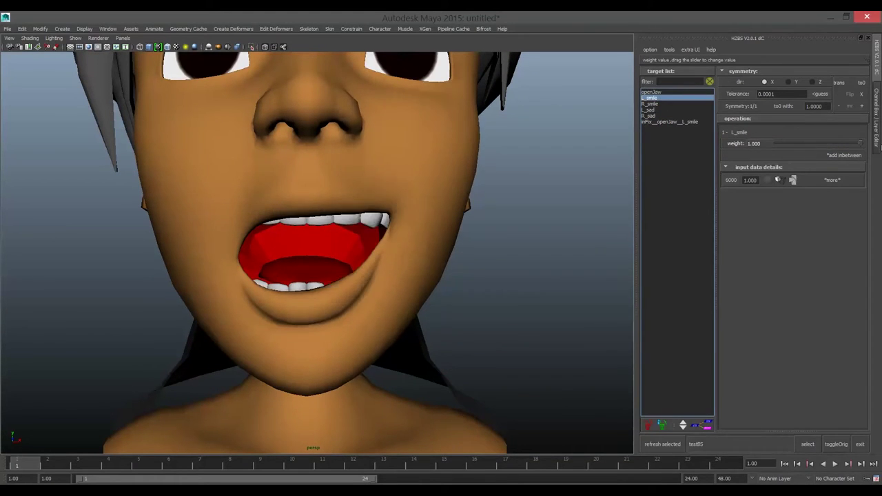
drag(790, 144, 686, 143)
drag(777, 131, 680, 129)
drag(780, 144, 861, 144)
Create the R_smile plus openJaw fix target and paste-flip the left fix onto it.
click(664, 105)
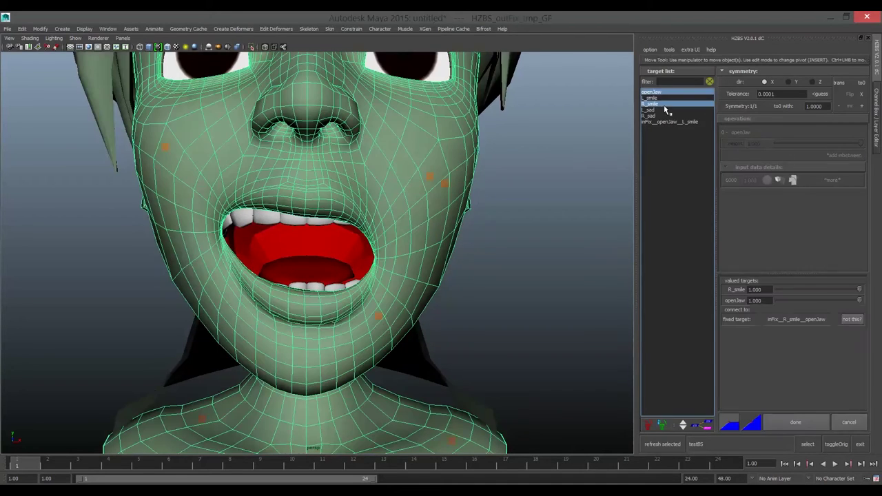
click(795, 424)
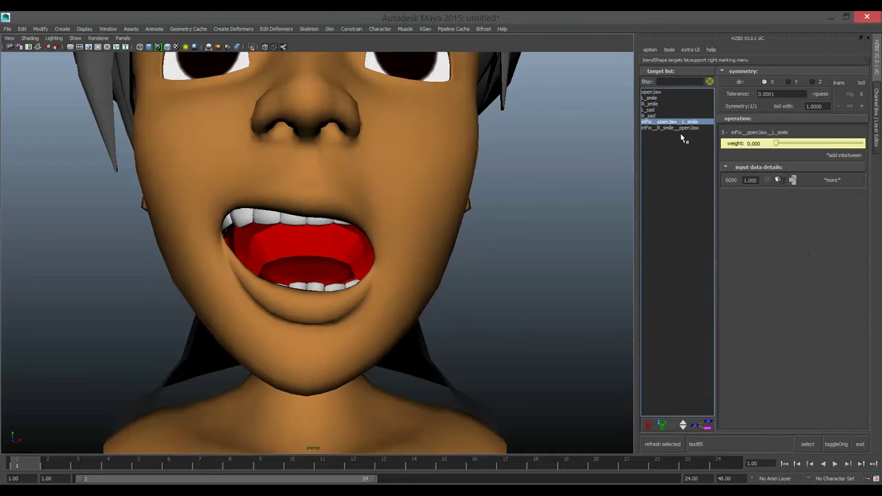
click(849, 213)
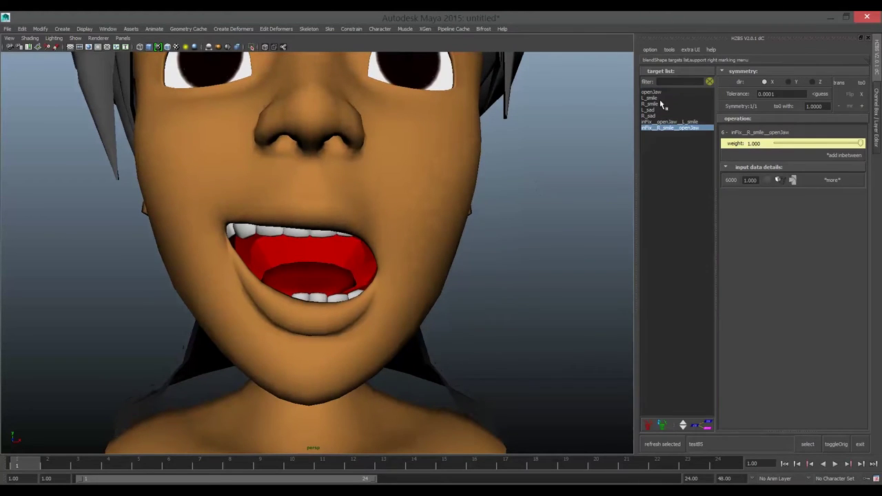
mouse_move(417, 236)
alt+mouse_down()
mouse_move(451, 242)
mouse_move(454, 232)
alt+mouse_up()
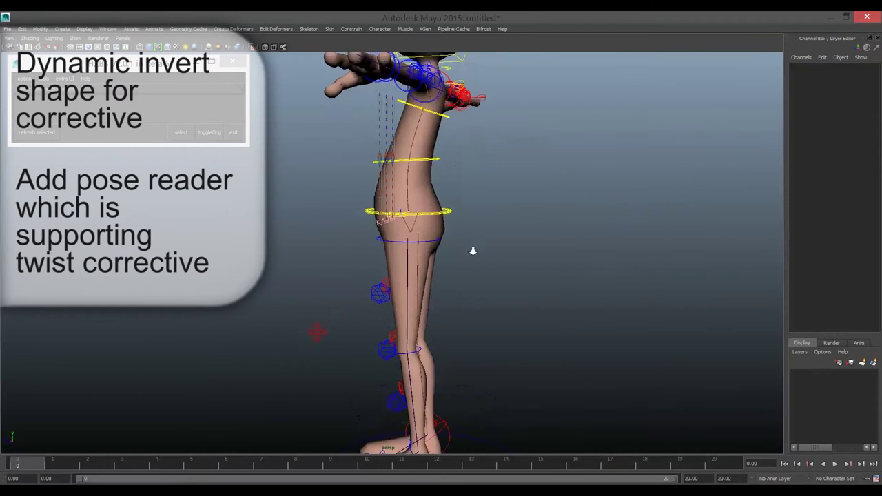
Scrub to frame 5, view the leg from the side, and load body_mesh into HZBS.
drag(69, 465, 532, 466)
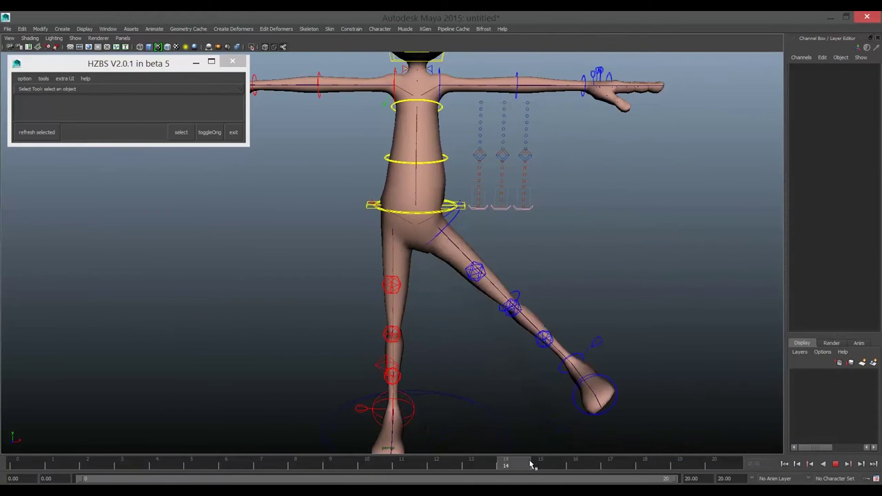
drag(315, 466, 191, 466)
alt+drag(289, 234, 461, 243)
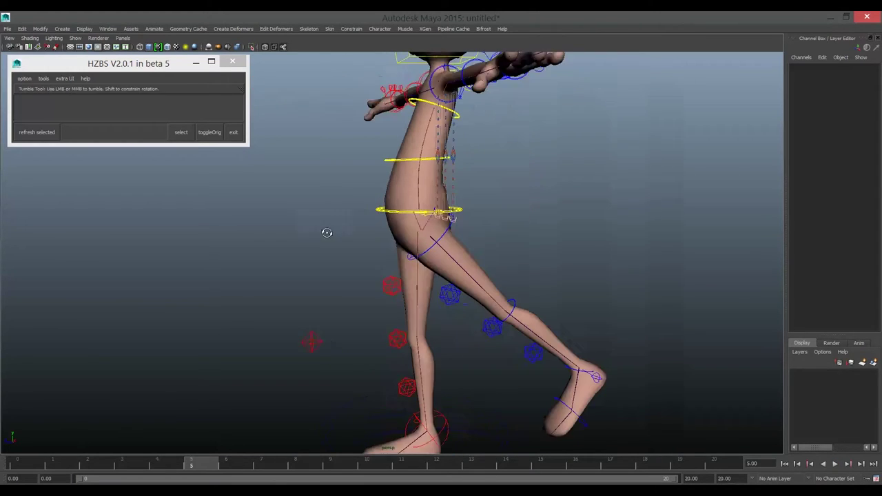
click(462, 242)
click(48, 132)
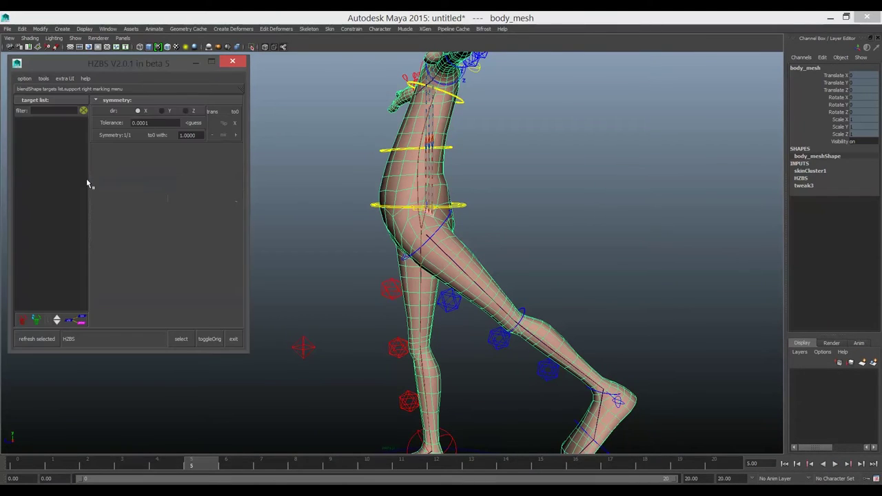
Dock the HZBS panel and add a new target named leg_back.
click(49, 88)
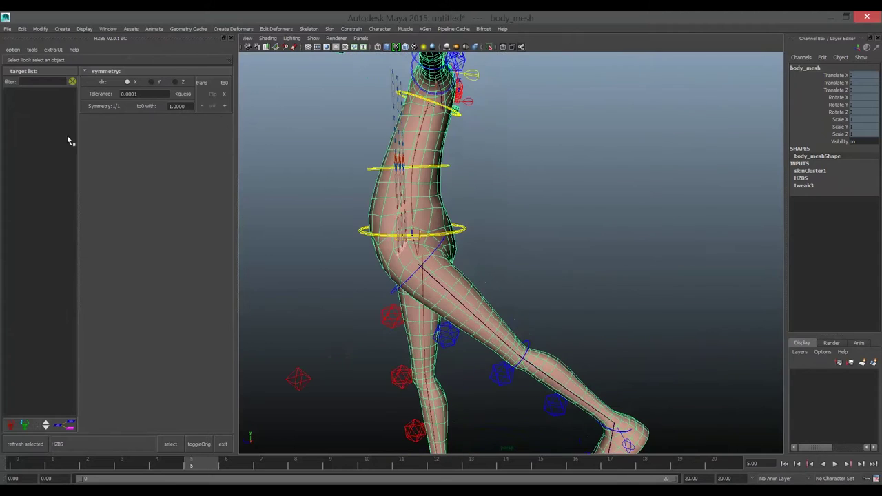
right_drag(76, 127, 53, 103)
click(55, 105)
text(leg_back)
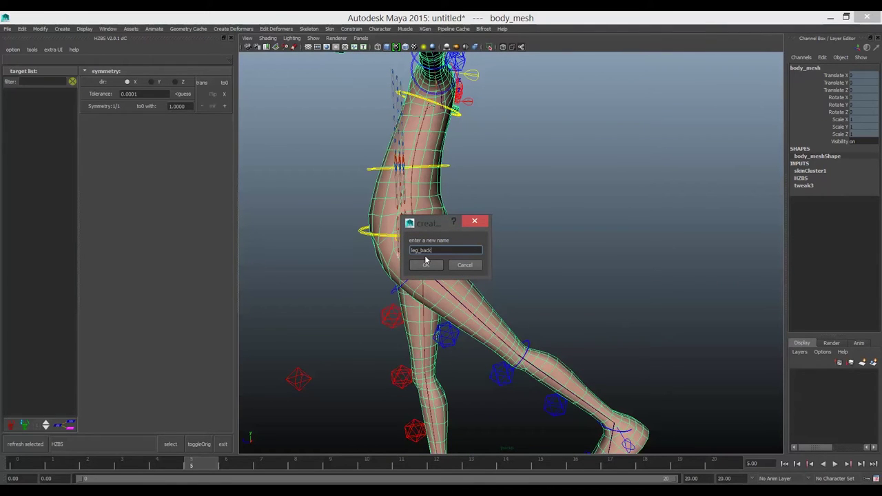
click(425, 263)
Start editing leg_back and sculpt the hip crease faces and vertices.
click(157, 181)
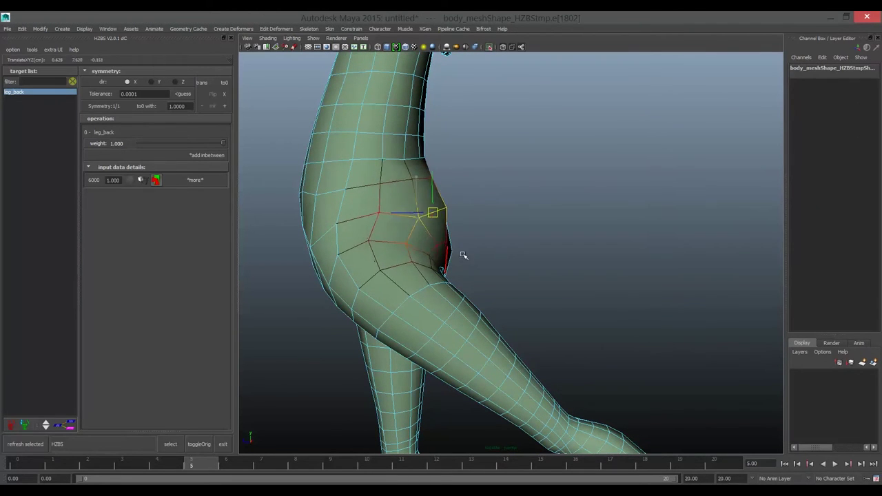
mouse_move(463, 256)
alt+mouse_down()
mouse_move(429, 232)
mouse_move(418, 236)
mouse_move(407, 211)
mouse_move(416, 292)
mouse_move(423, 276)
alt+mouse_up()
key(F9)
key(F11)
click(422, 303)
key(F9)
click(360, 188)
Adjust hip edges on the leg_back sculpt and return to object mode.
mouse_move(423, 237)
alt+mouse_down()
mouse_move(474, 274)
mouse_move(412, 250)
mouse_move(431, 276)
alt+mouse_up()
key(F10)
click(443, 238)
click(435, 281)
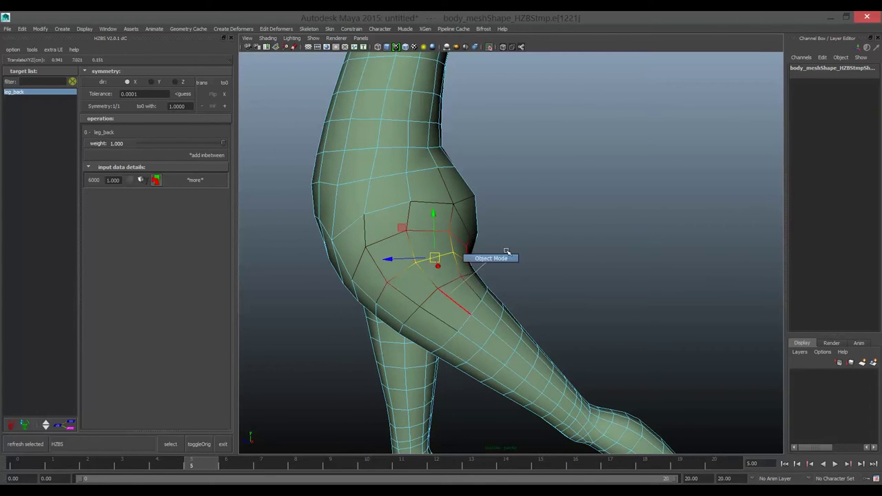
right_drag(483, 259, 507, 252)
alt+drag(507, 252, 380, 247)
click(465, 244)
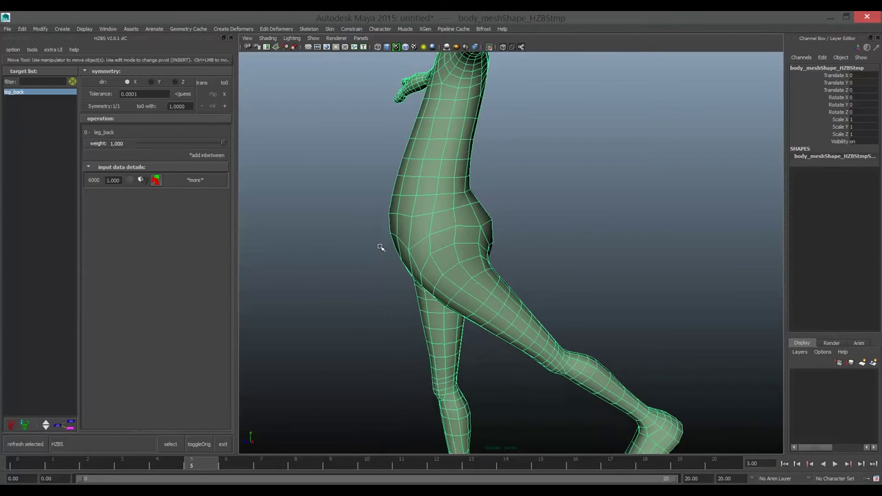
Create a leg_back pose reader aimed at leg_L_upLimb_SW with parent joint spine_M_lr0_SIK.
drag(204, 462, 193, 463)
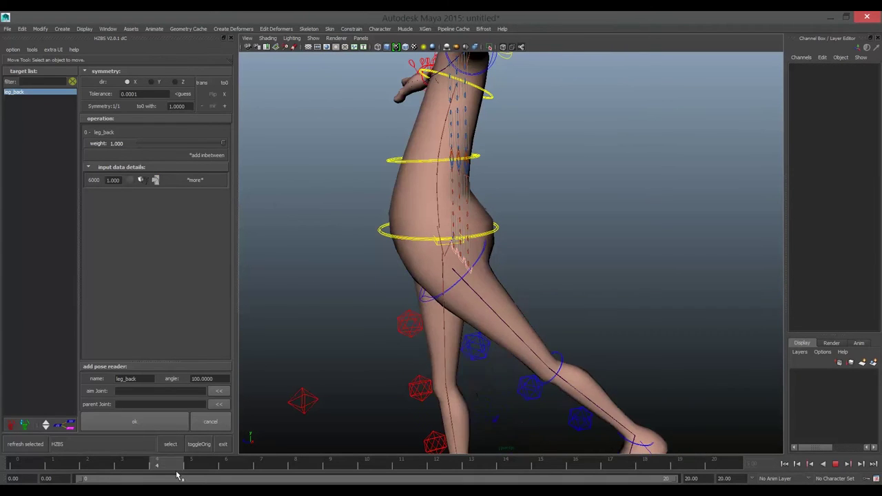
alt+drag(414, 327, 403, 308)
alt+right_drag(403, 308, 474, 249)
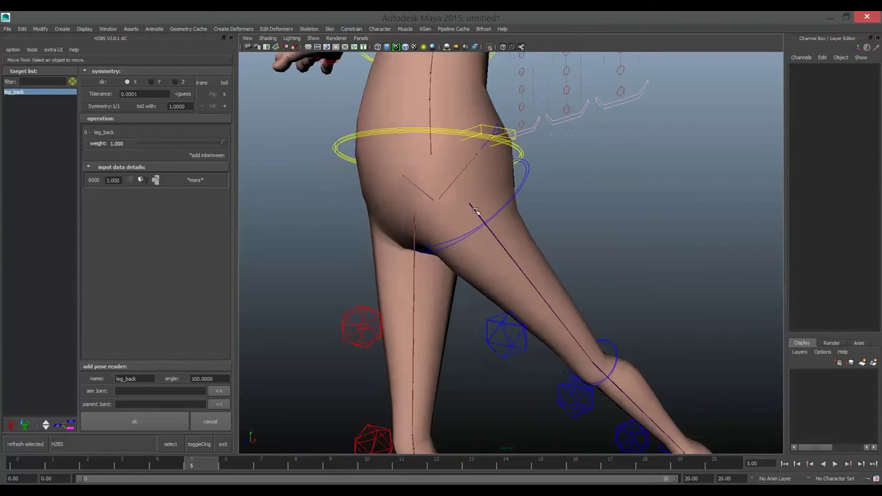
click(475, 250)
click(443, 185)
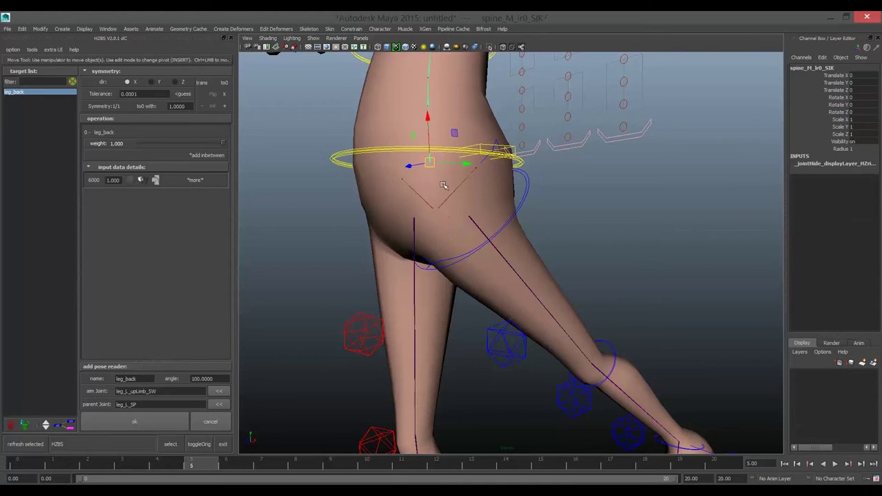
click(182, 421)
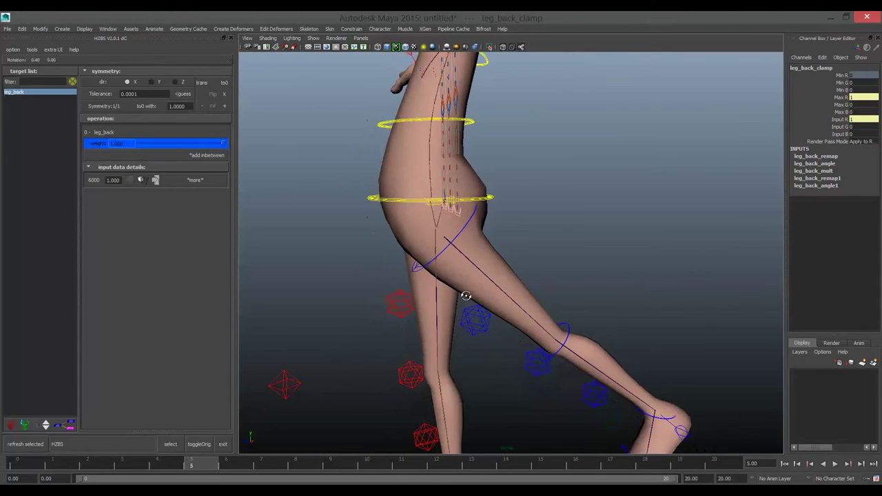
Stop playback, return to frame 1, and review the leg_back pose reader settings.
click(156, 461)
drag(130, 463, 52, 463)
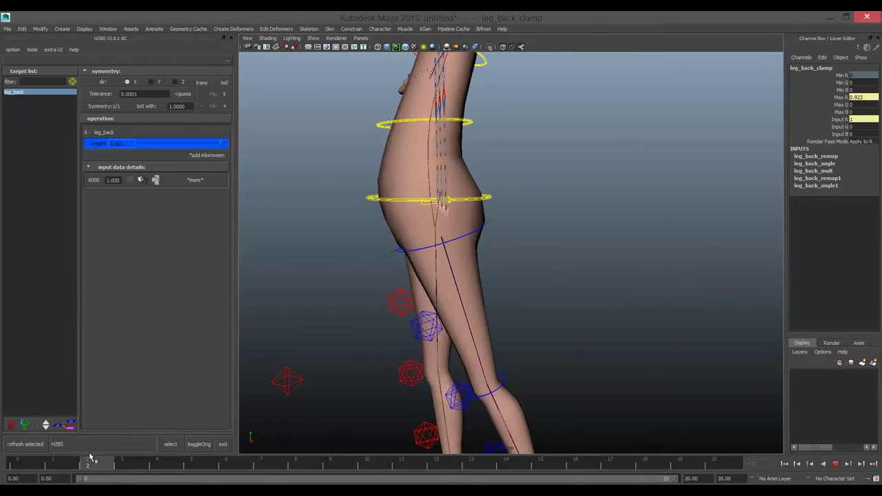
right_click(118, 142)
click(150, 182)
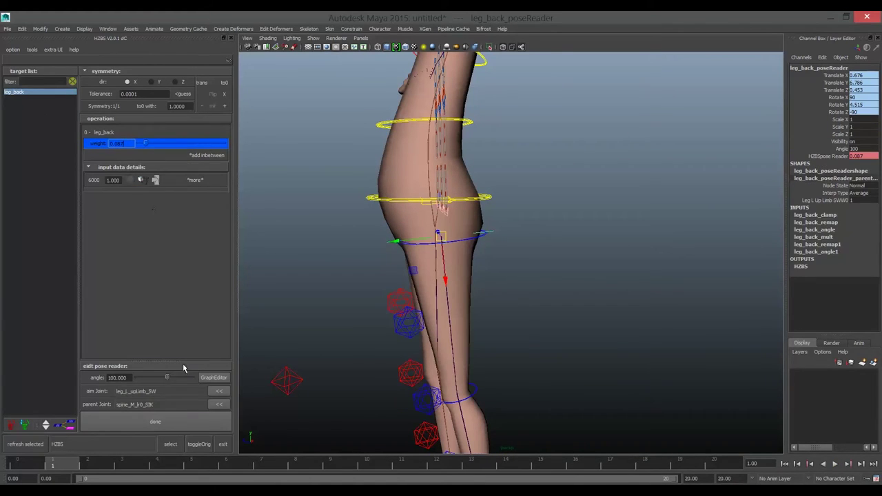
click(156, 423)
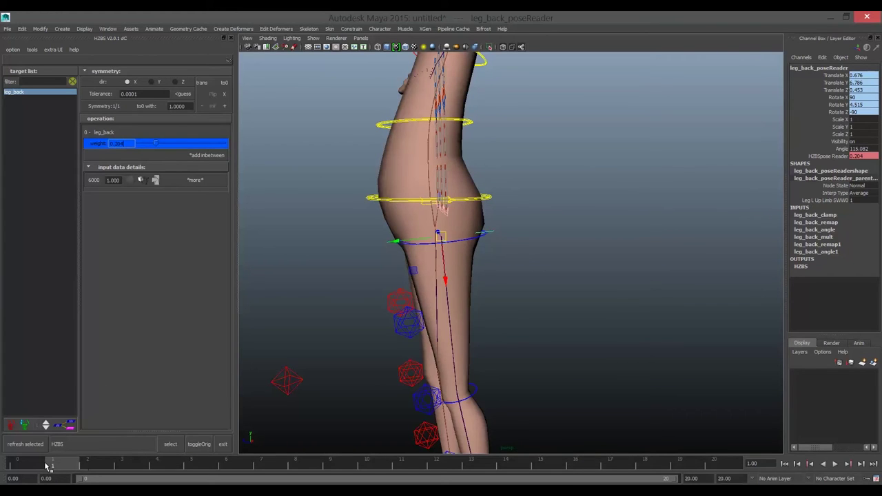
Move to frame 15 with the leg swung outward, viewed from the front.
drag(30, 467, 357, 470)
alt+drag(386, 296, 482, 276)
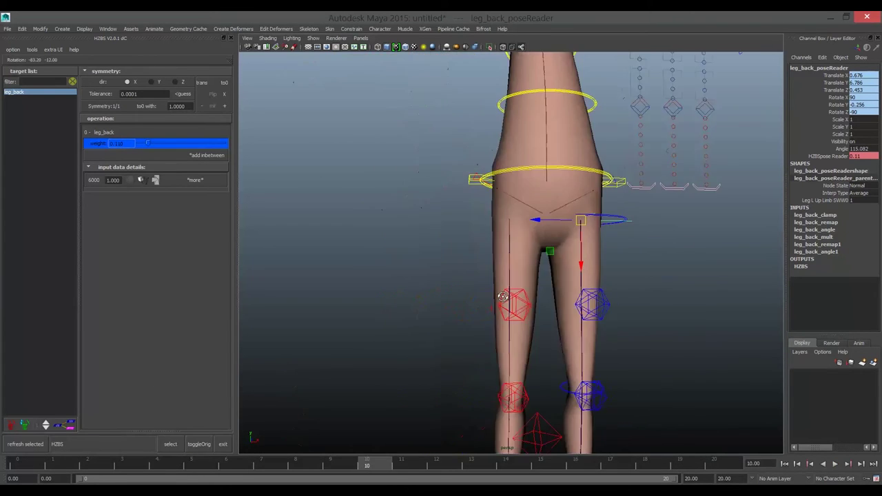
drag(386, 467, 541, 466)
alt+drag(483, 295, 468, 296)
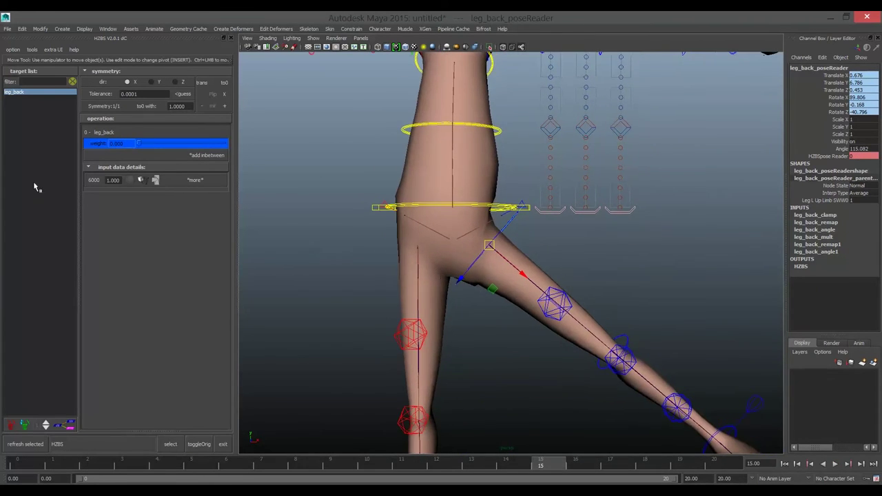
right_click(41, 116)
Create a new corrective target named leg_side.
click(69, 119)
text(leg_)
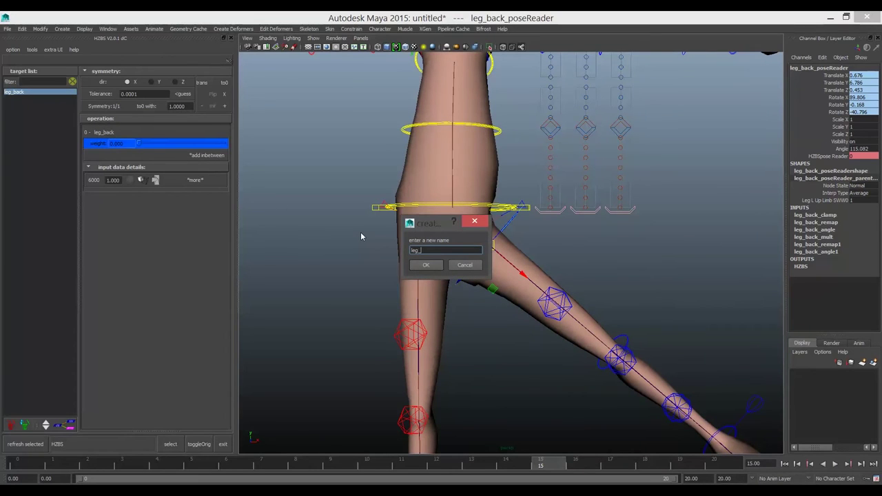
text(side)
click(426, 265)
Sculpt the leg_side target by pulling the inner hip crease edges outward.
alt+drag(423, 241, 407, 238)
click(156, 179)
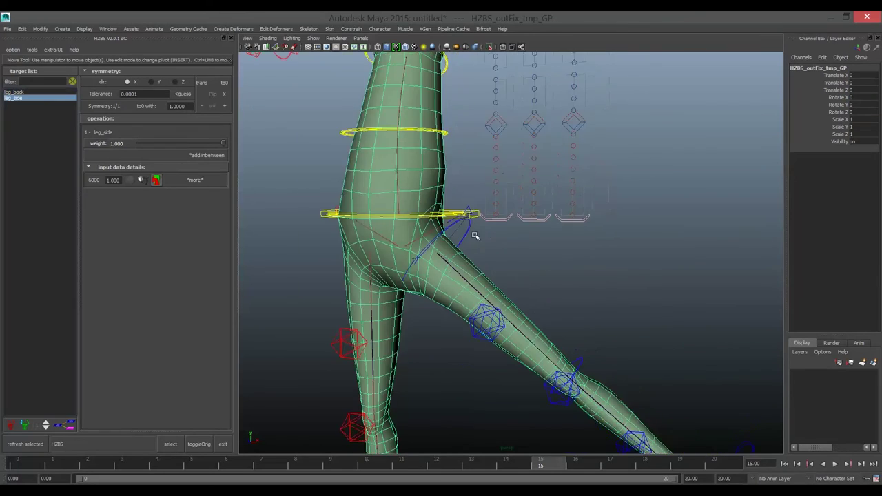
scroll(496, 262, up, 5)
click(437, 197)
alt+drag(441, 206, 460, 250)
middle_drag(461, 250, 531, 249)
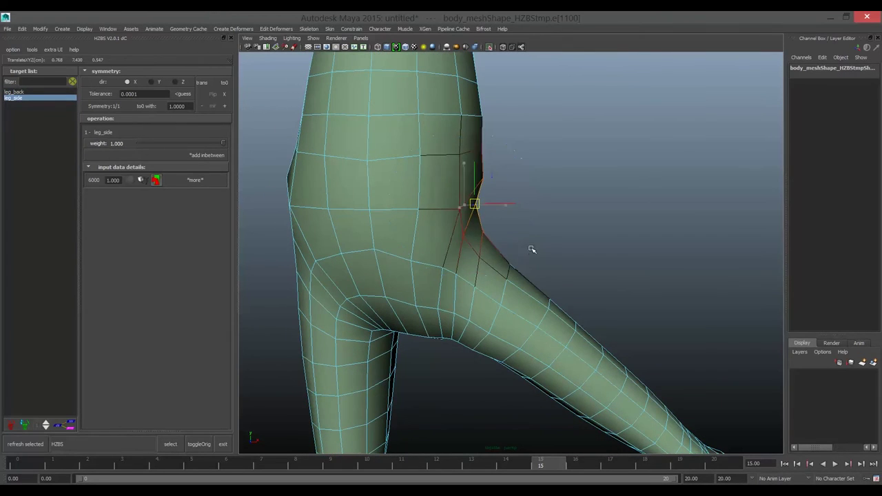
alt+drag(536, 255, 449, 246)
click(508, 269)
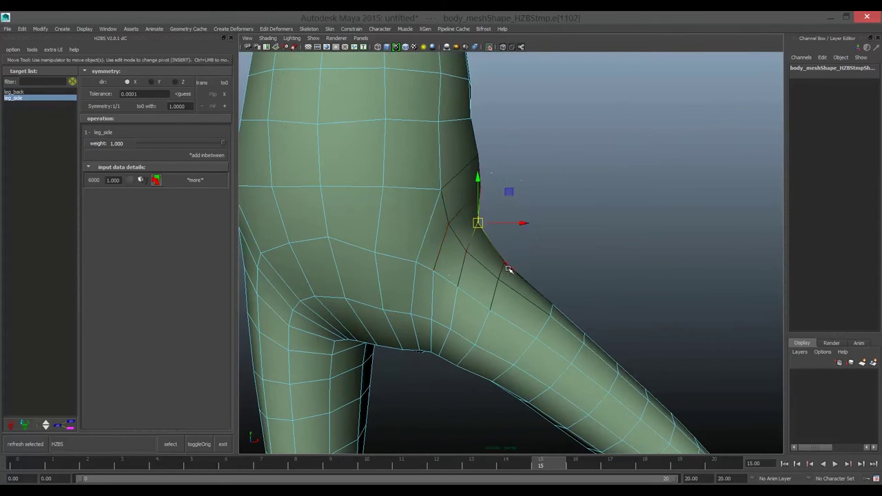
mouse_move(495, 271)
alt+mouse_down()
mouse_move(483, 262)
mouse_move(552, 293)
mouse_move(502, 225)
alt+mouse_up()
click(552, 293)
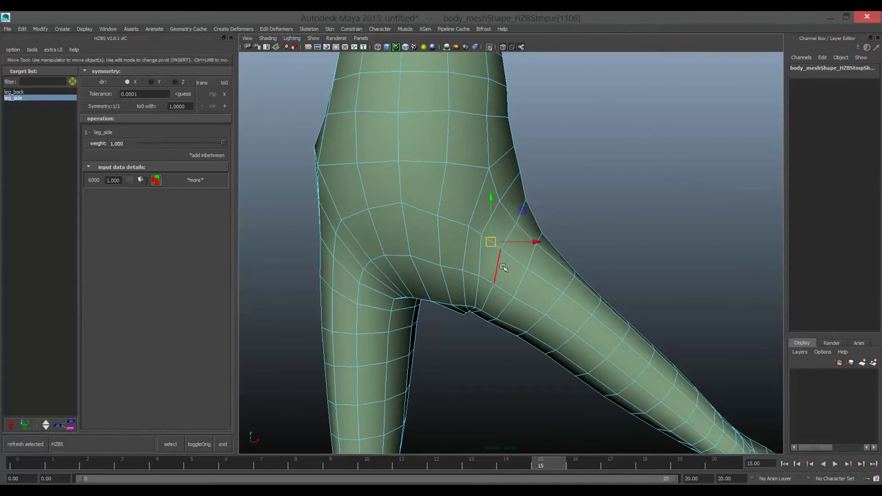
alt+drag(510, 271, 508, 275)
Adjust individual crotch vertices on the leg_side target.
key(F9)
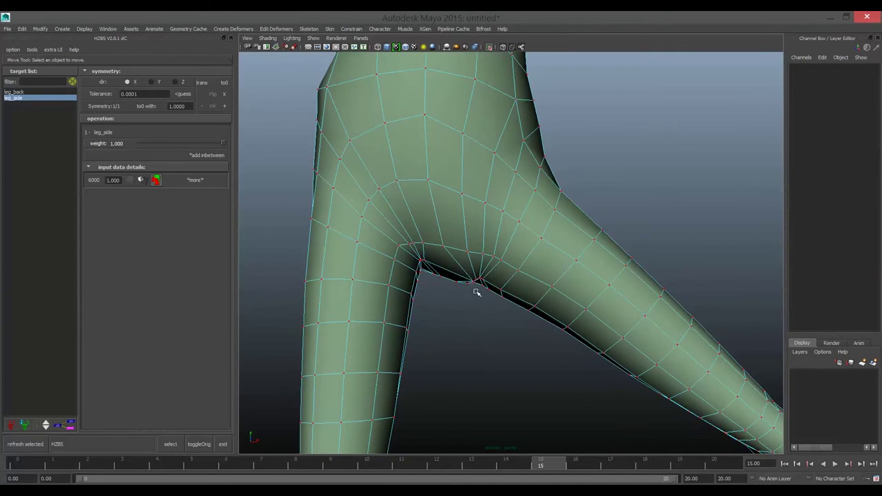
click(475, 304)
alt+drag(475, 303, 474, 326)
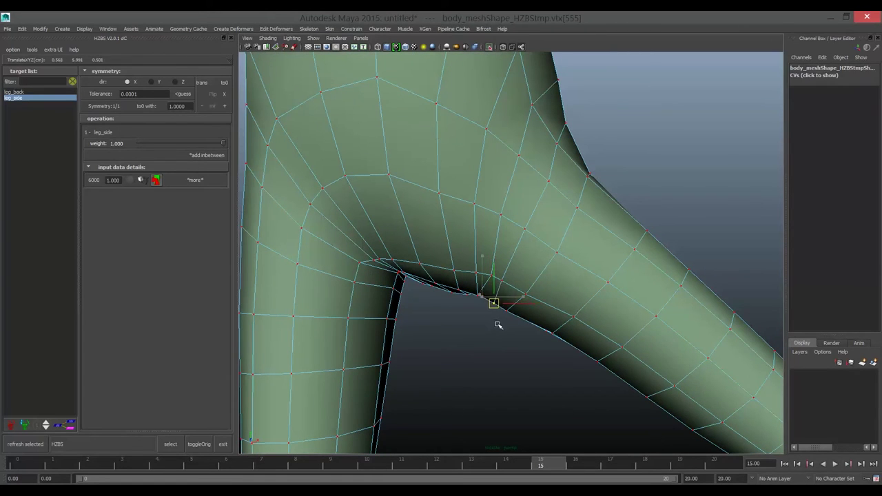
click(530, 212)
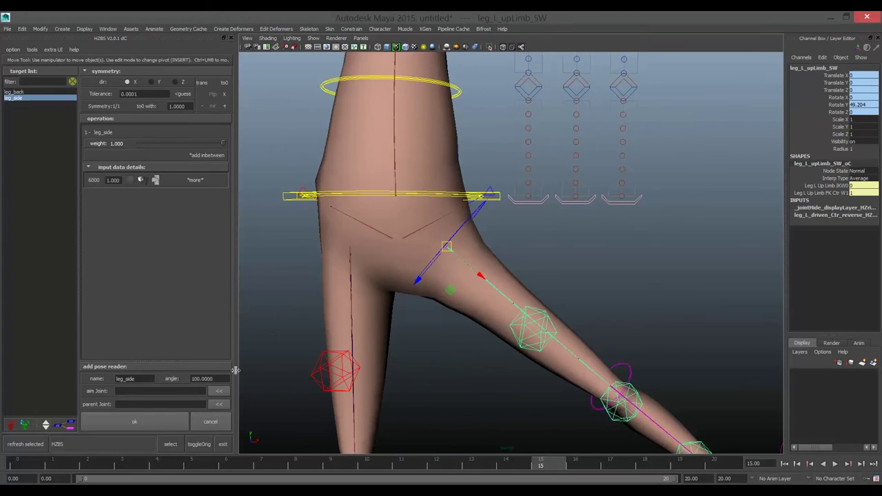
Set spine_M_lr0_SW as the leg_side pose reader's parent joint.
click(394, 200)
click(219, 406)
alt+drag(448, 375, 474, 376)
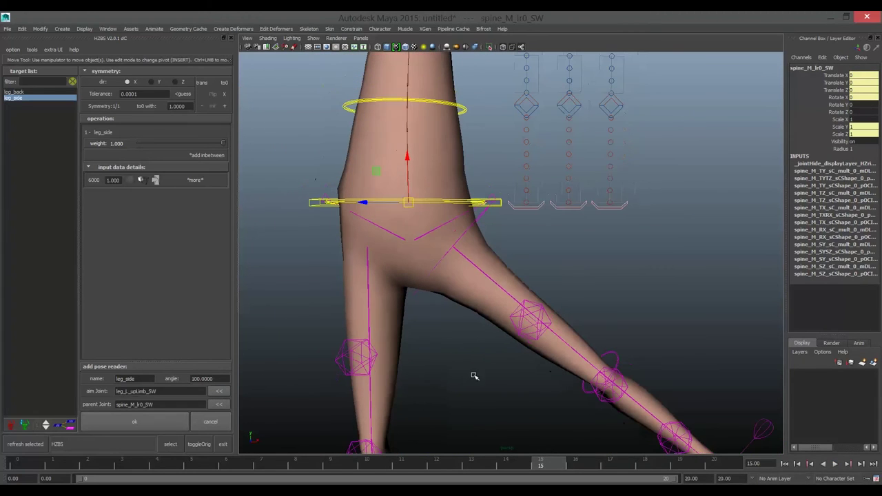
Scrub to frame 13 to test the leg_side corrective.
mouse_move(558, 468)
mouse_down()
mouse_move(457, 460)
mouse_move(547, 457)
mouse_move(407, 460)
mouse_move(500, 441)
mouse_up()
click(500, 441)
click(471, 459)
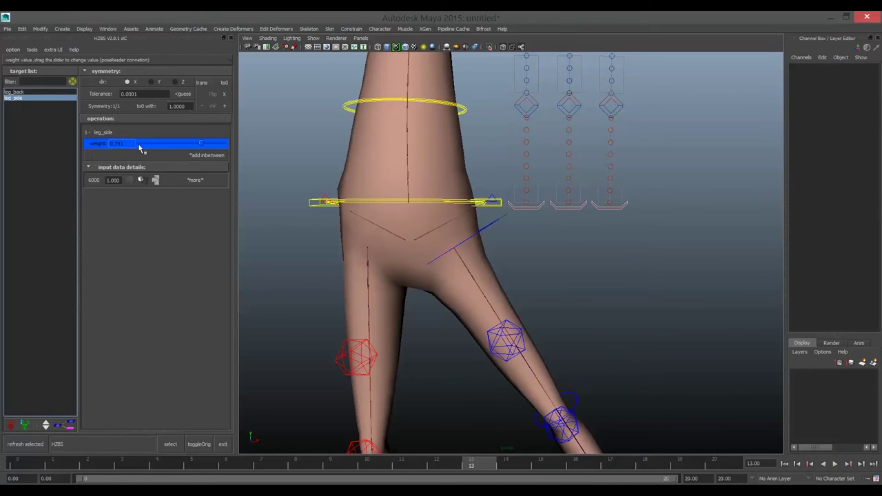
Set the leg_side pose reader angle to 72.295 and inspect its falloff curve.
click(146, 169)
drag(174, 379, 157, 378)
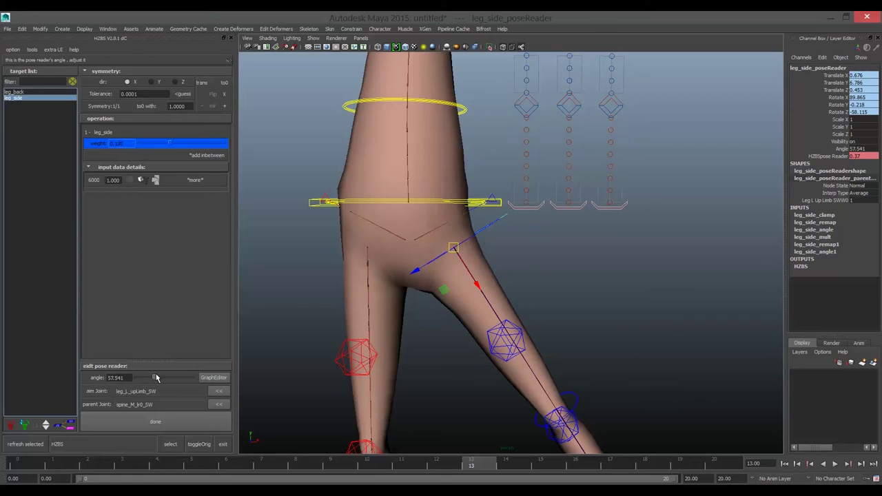
click(214, 378)
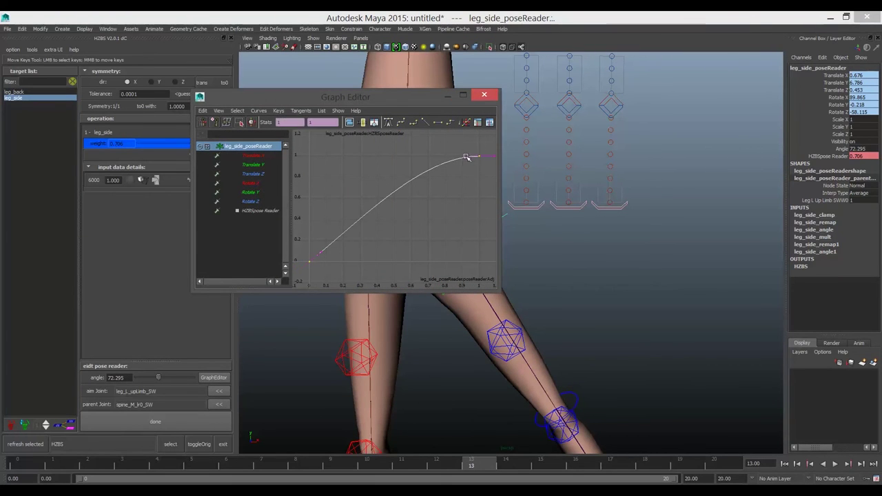
click(490, 99)
Play back the leg animation and view the whole character from the front.
key(alt+v)
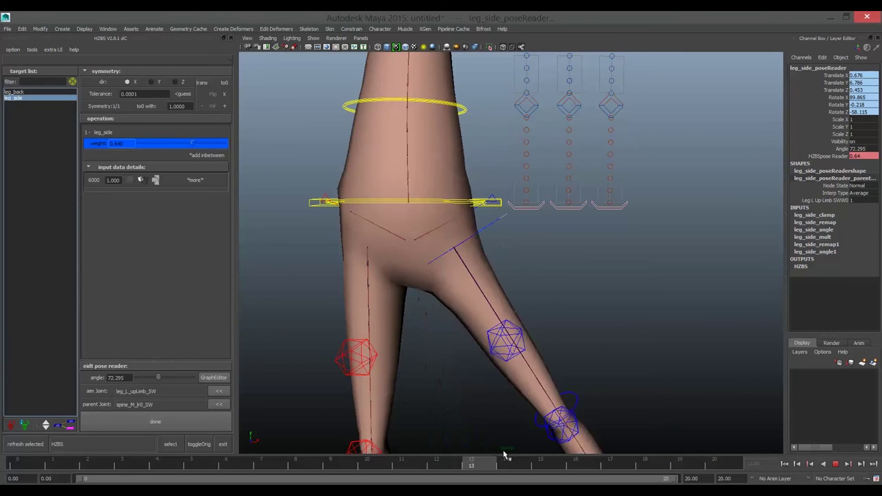
alt+drag(510, 438, 521, 309)
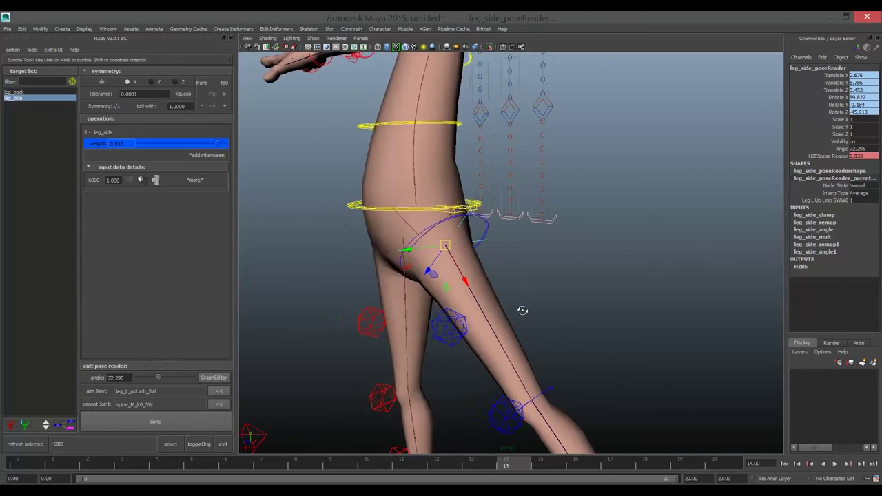
alt+right_drag(521, 309, 508, 351)
alt+right_drag(510, 285, 417, 271)
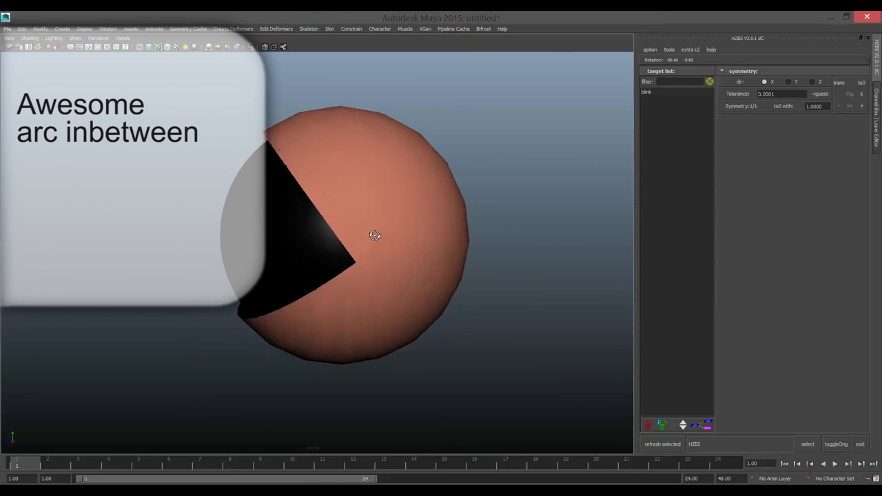
Set the sphere's blink weight to 0.505 and start adding an arc inbetween to the 6000 shape.
click(423, 208)
click(652, 92)
mouse_move(776, 142)
mouse_down()
mouse_move(873, 142)
mouse_move(752, 144)
mouse_move(878, 150)
mouse_move(819, 143)
mouse_up()
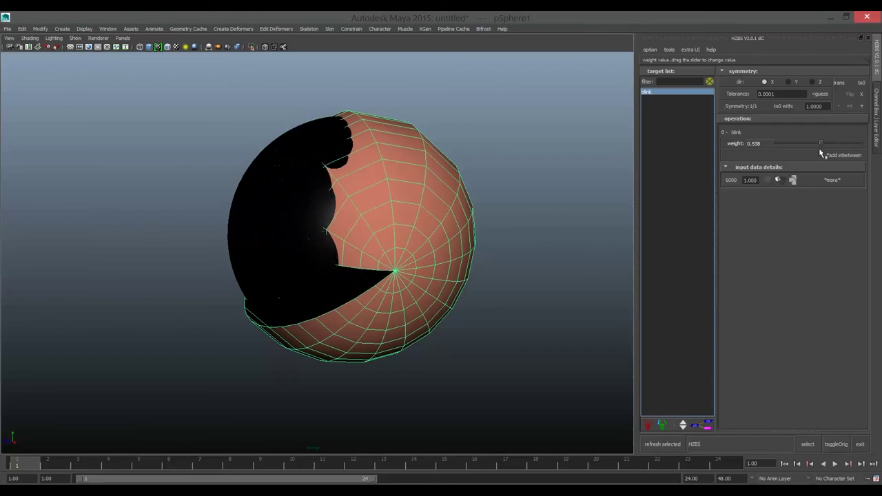
alt+drag(404, 225, 424, 229)
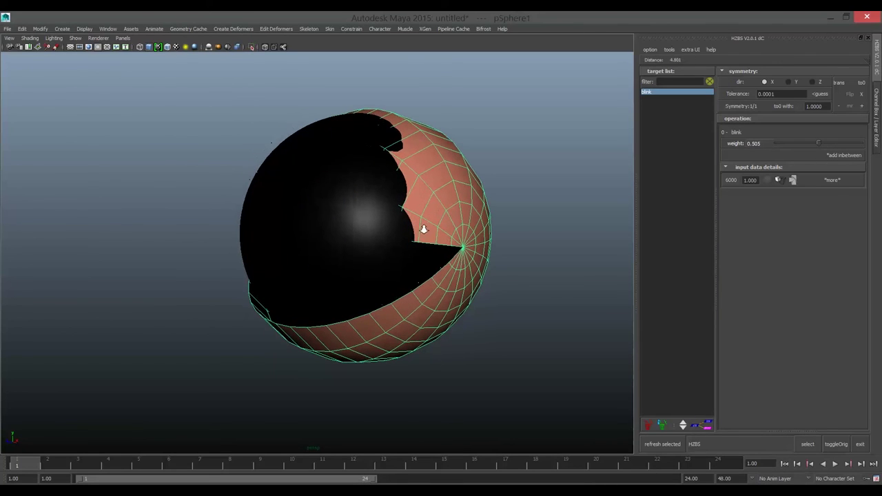
click(832, 180)
click(841, 248)
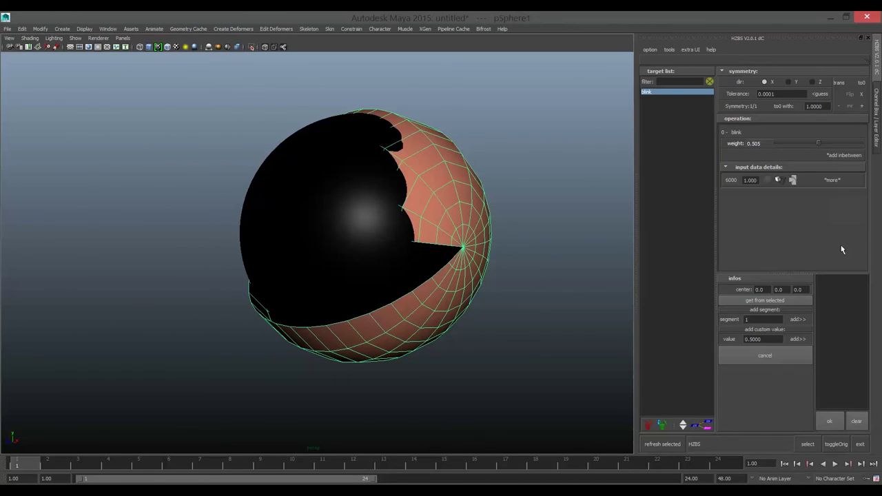
Add seven arc inbetweens to blink with a moved arc centre and preview them.
double_click(758, 319)
text(7)
click(799, 319)
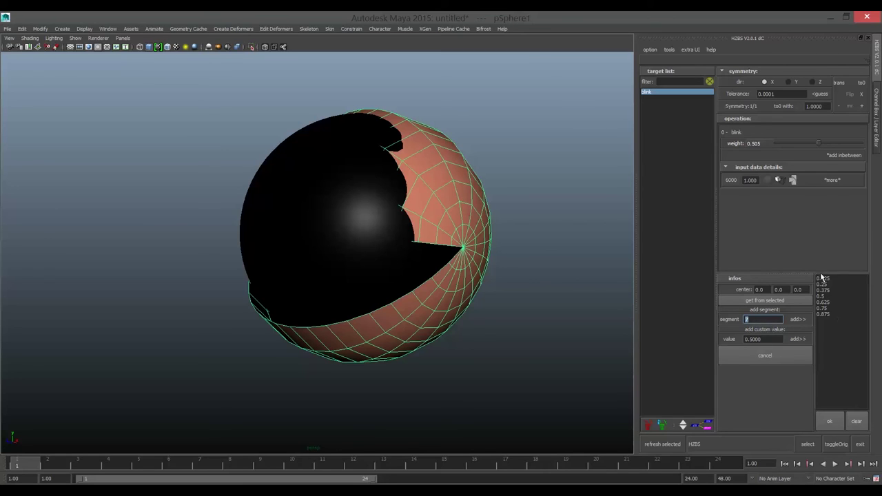
key(w)
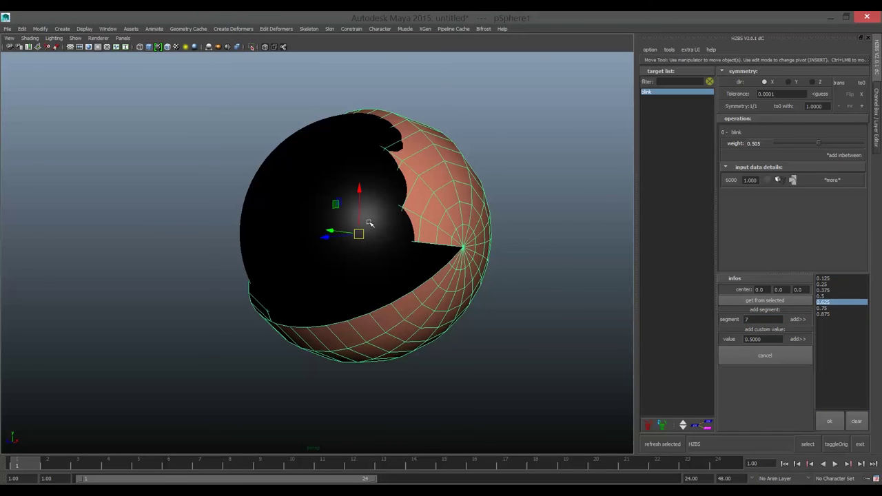
click(829, 421)
mouse_move(818, 143)
mouse_down()
mouse_move(758, 146)
mouse_move(849, 153)
mouse_move(754, 150)
mouse_move(860, 155)
mouse_move(770, 156)
mouse_up()
Clear all inbetweens from the blink target.
right_click(858, 160)
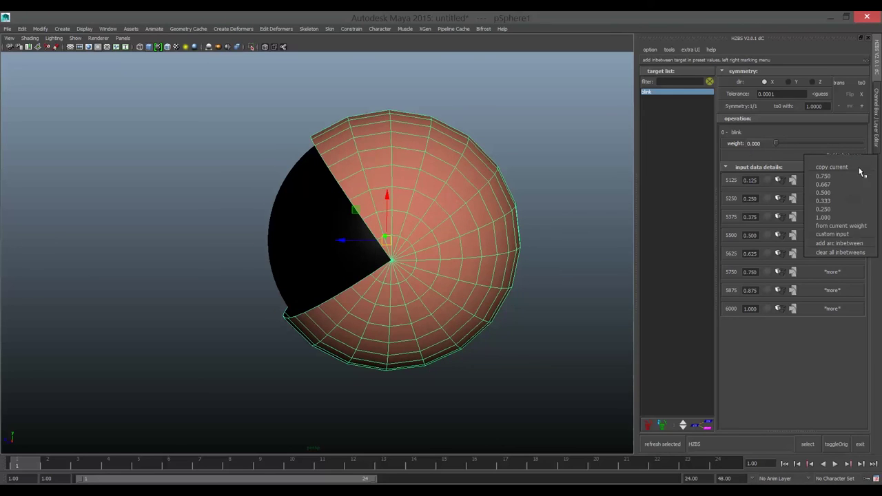
click(852, 252)
click(420, 257)
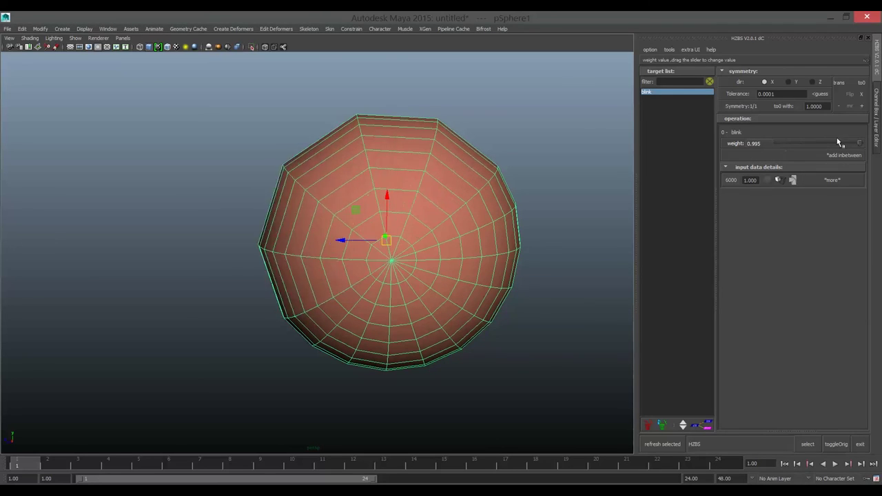